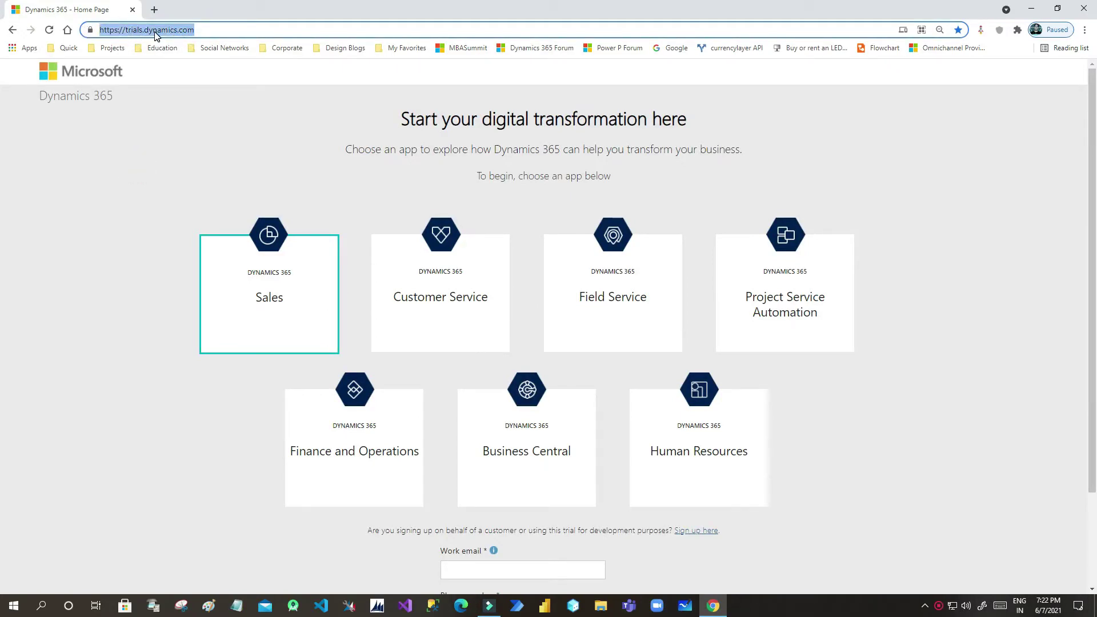
Scroll through the Dynamics 365 trial app choices and try the Sales card
{"action": "left_click", "coordinate": [150, 275]}
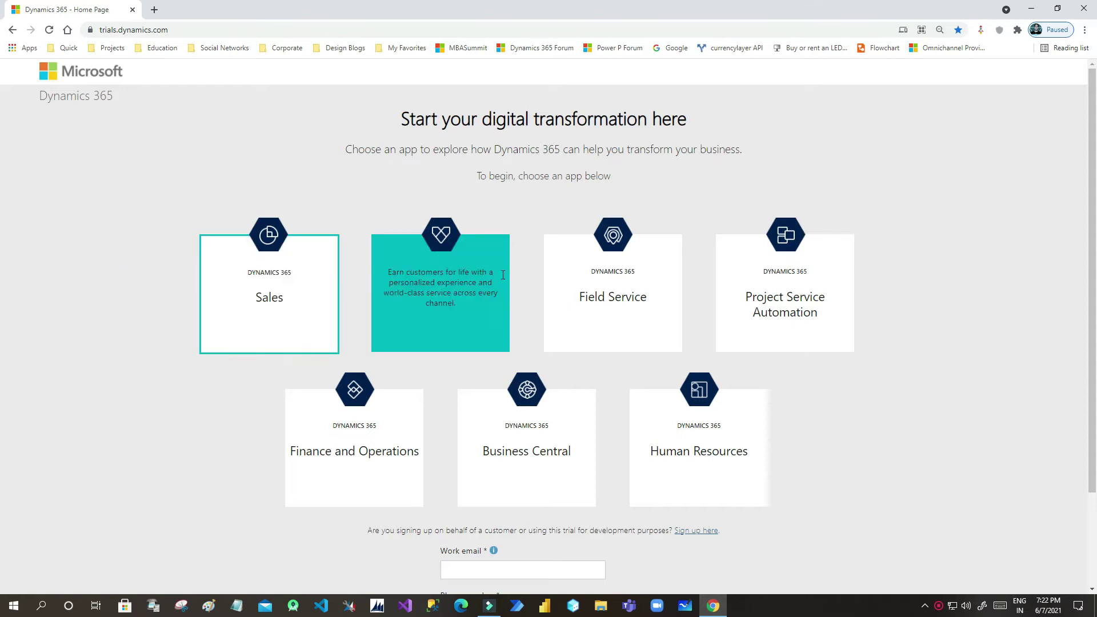
{"action": "scroll", "coordinate": [894, 329], "scroll_direction": "down", "scroll_amount": 1}
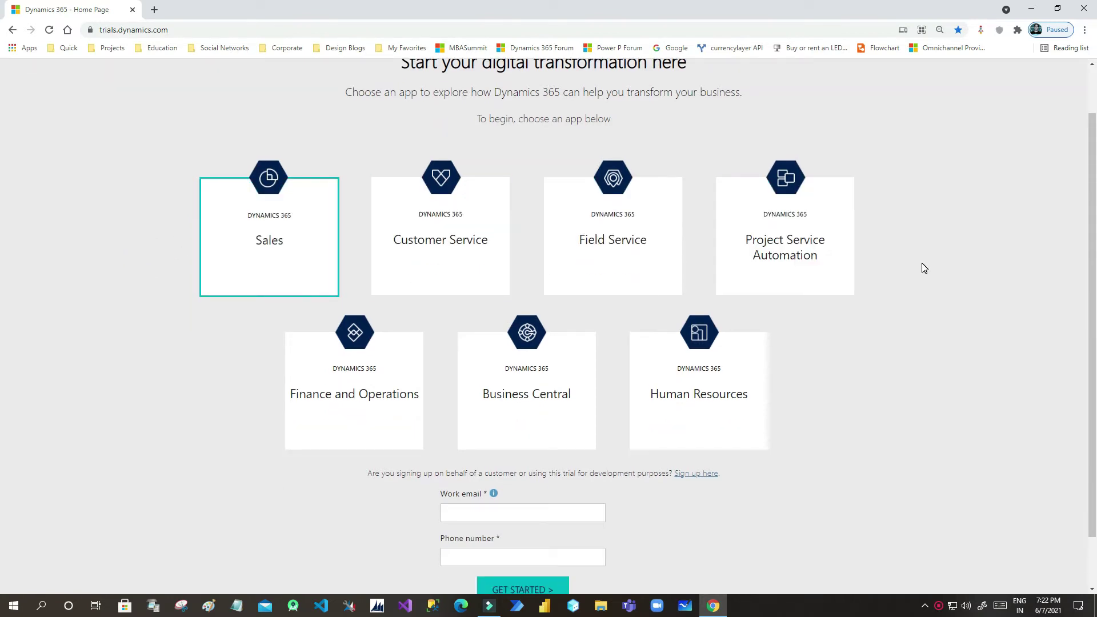
{"action": "scroll", "coordinate": [920, 265], "scroll_direction": "down", "scroll_amount": 1}
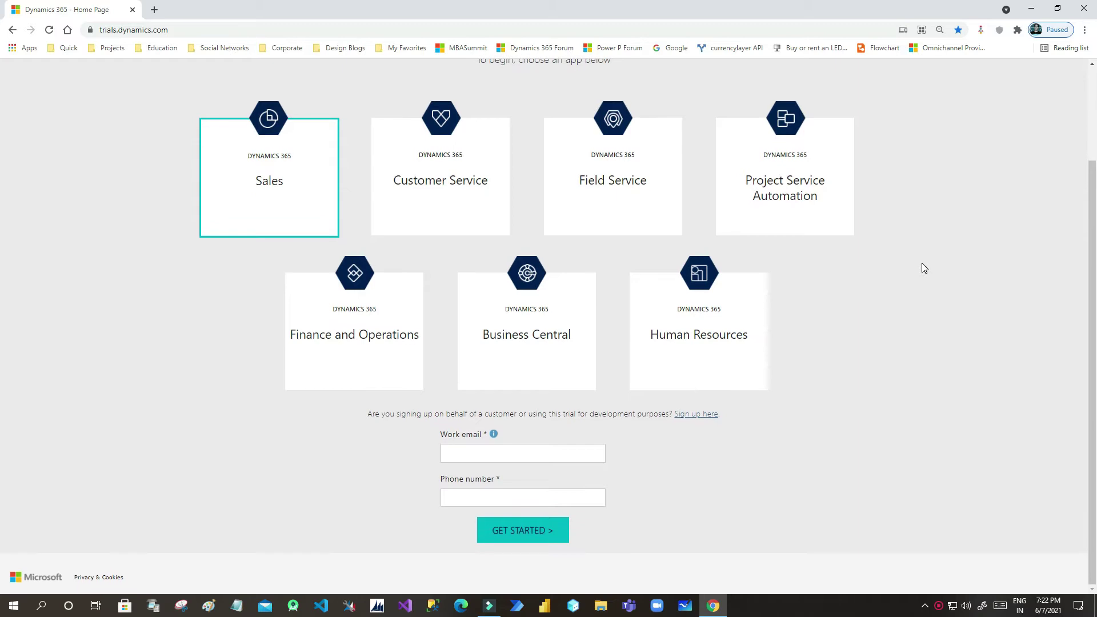
{"action": "left_click", "coordinate": [264, 189]}
Compare the other app options, then settle on the Business Central card
{"action": "left_click", "coordinate": [521, 314]}
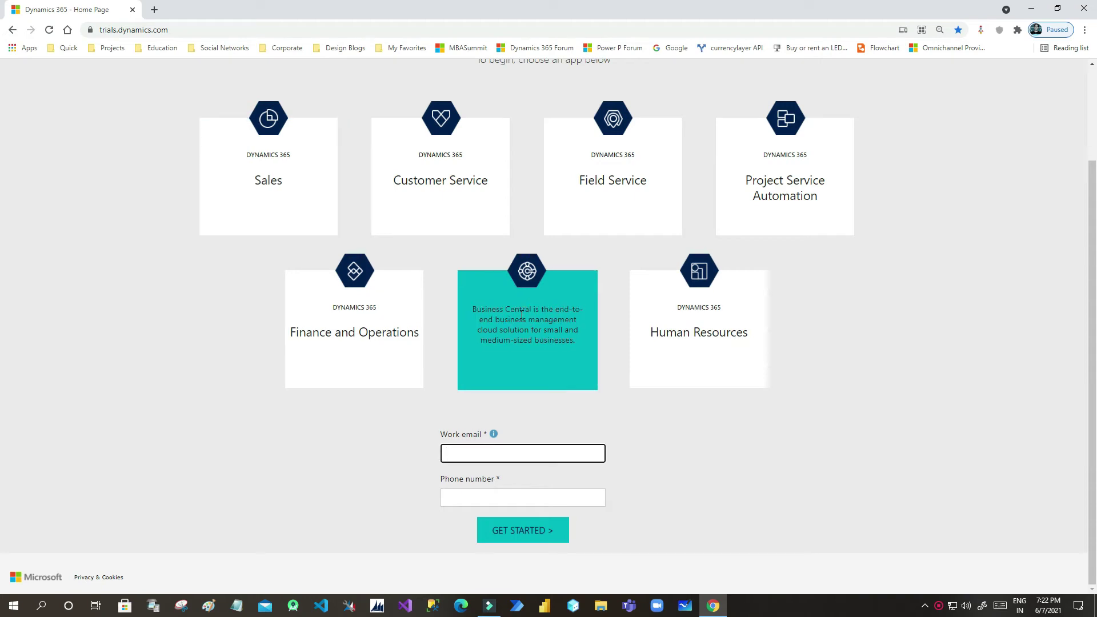
{"action": "left_click", "coordinate": [371, 317]}
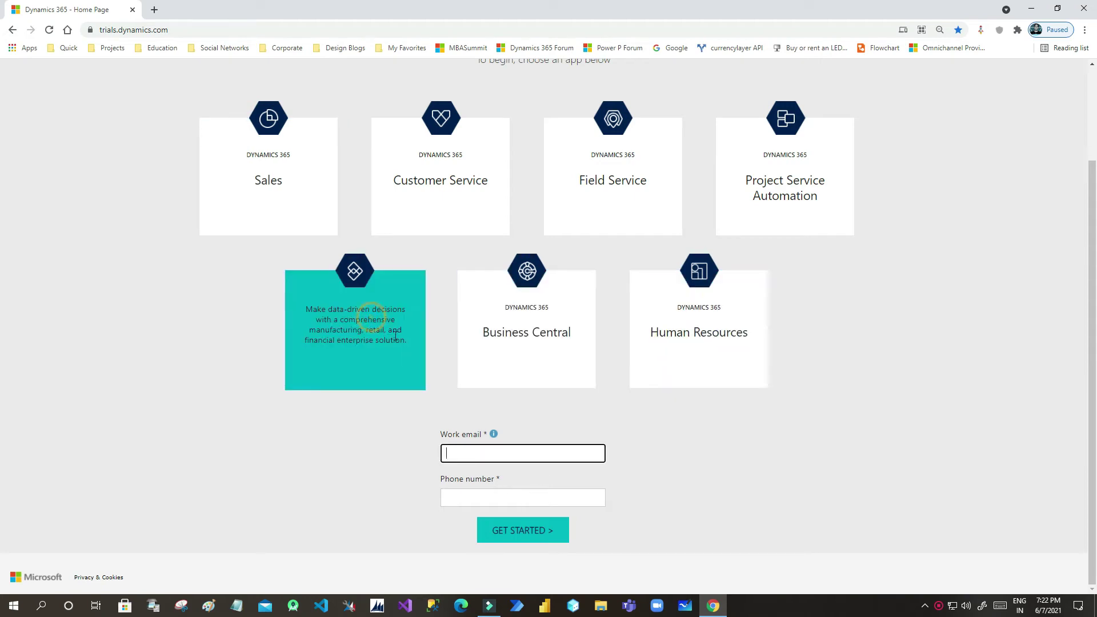
{"action": "left_click", "coordinate": [739, 208]}
{"action": "left_click", "coordinate": [636, 191]}
{"action": "left_click", "coordinate": [479, 179]}
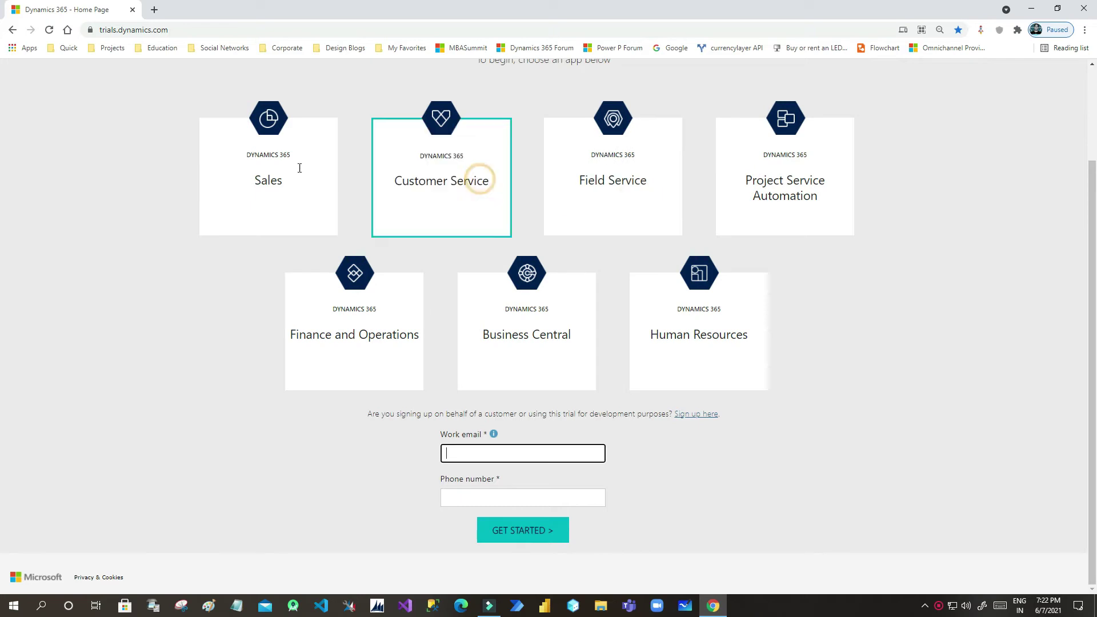
{"action": "left_click", "coordinate": [290, 165]}
{"action": "left_click", "coordinate": [595, 162]}
{"action": "left_click", "coordinate": [741, 159]}
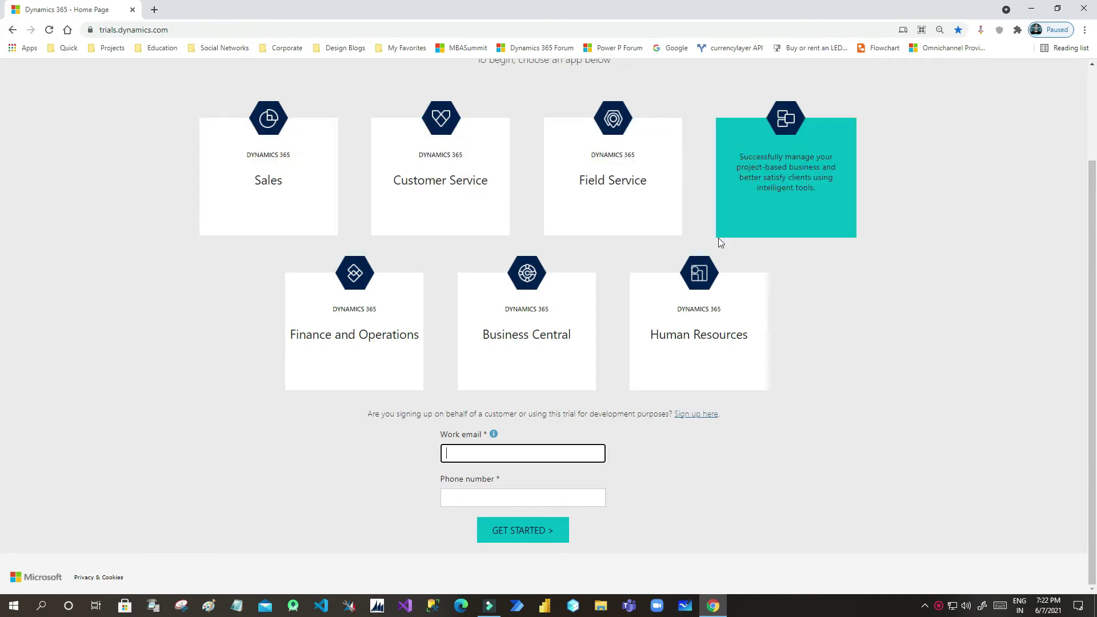
{"action": "left_click", "coordinate": [521, 334]}
Enter the work email address and clear text mistakenly typed into the phone field
{"action": "left_click", "coordinate": [500, 450]}
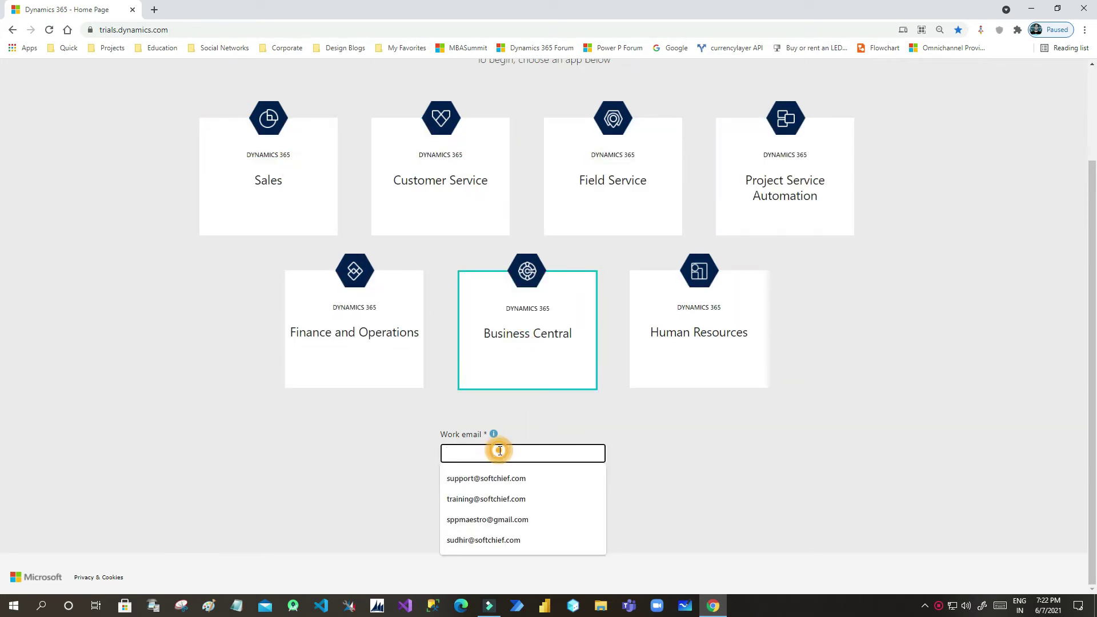
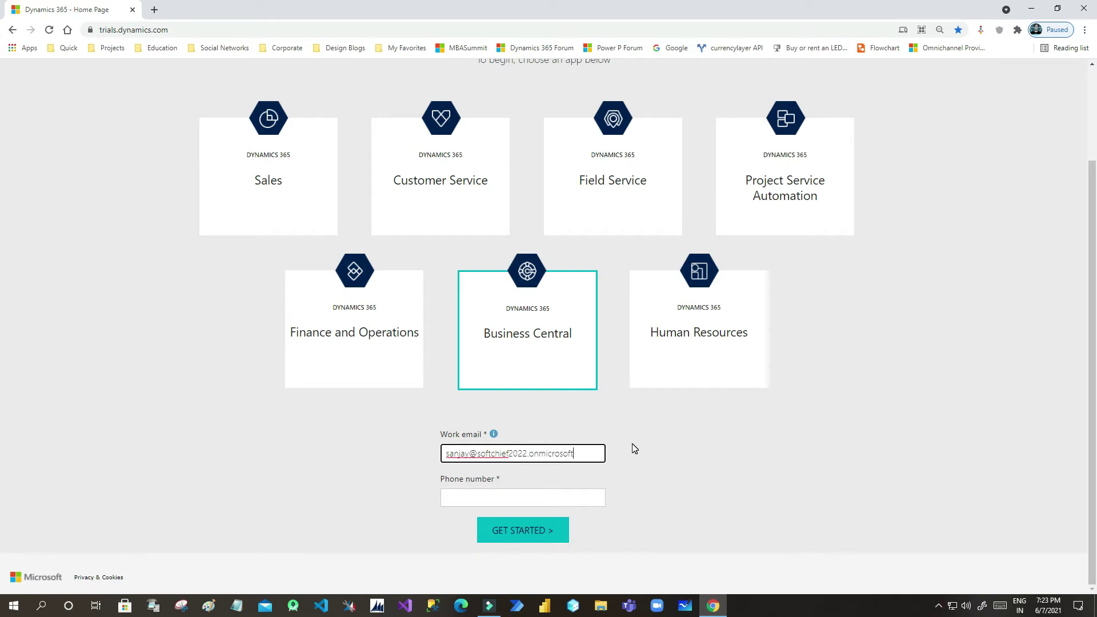
{"action": "key", "text": "Tab"}
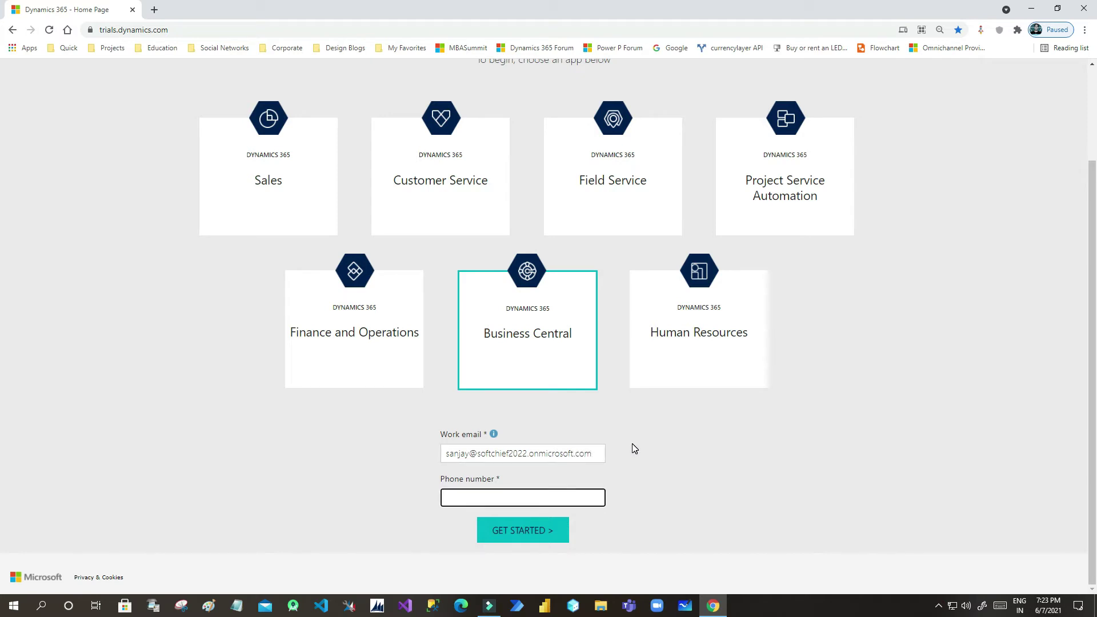
{"action": "triple_click", "coordinate": [523, 497]}
{"action": "key", "text": "BackSpace"}
Fill in the phone number and submit the Business Central trial request
{"action": "left_click", "coordinate": [460, 496]}
{"action": "type", "text": "D"}
{"action": "key", "text": "BackSpace"}
{"action": "left_click", "coordinate": [549, 542]}
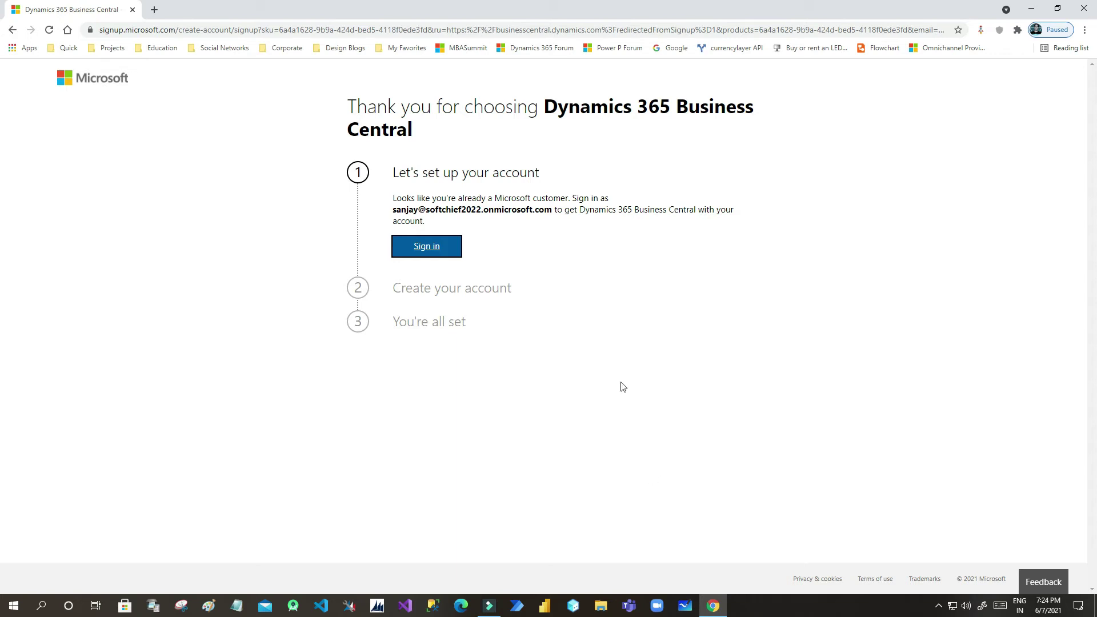
Continue with the recognised existing Microsoft account through Sign in
{"action": "left_click_drag", "start_coordinate": [393, 211], "coordinate": [563, 213]}
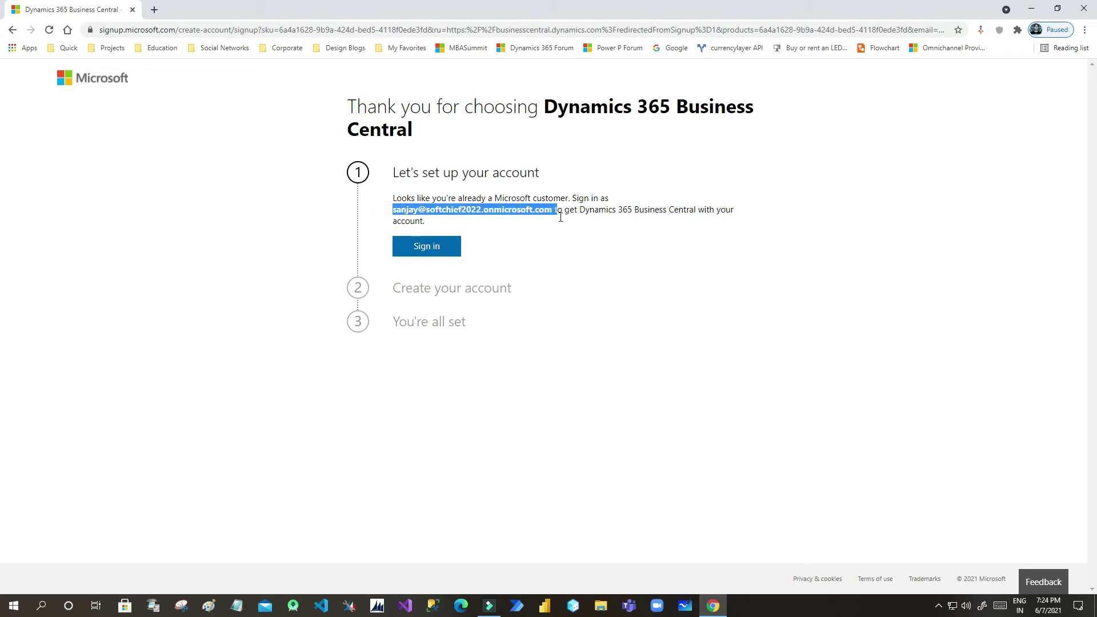
{"action": "left_click", "coordinate": [436, 247]}
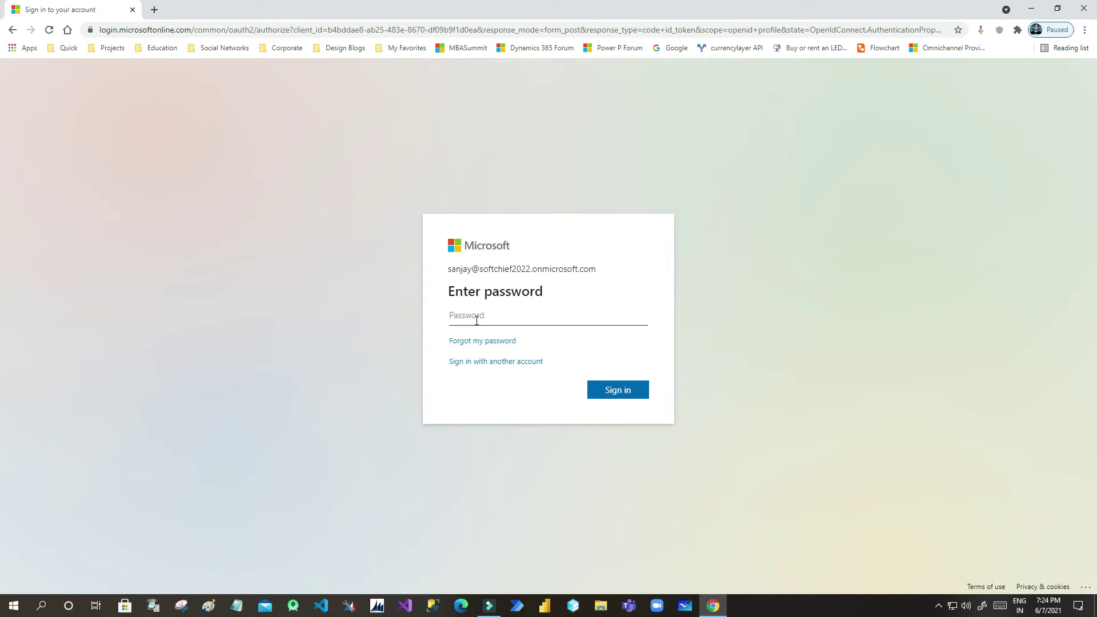
Sign in with the account password and verify the authenticator code
{"action": "left_click", "coordinate": [476, 319]}
{"action": "type", "text": "*********"}
{"action": "left_click", "coordinate": [627, 394]}
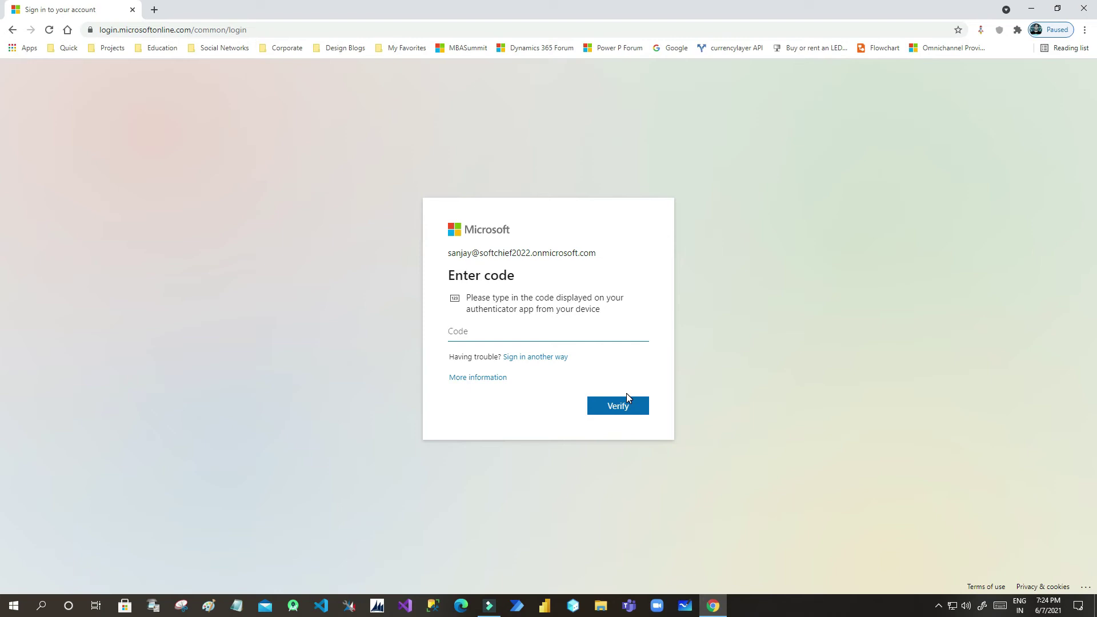
{"action": "left_click", "coordinate": [622, 404]}
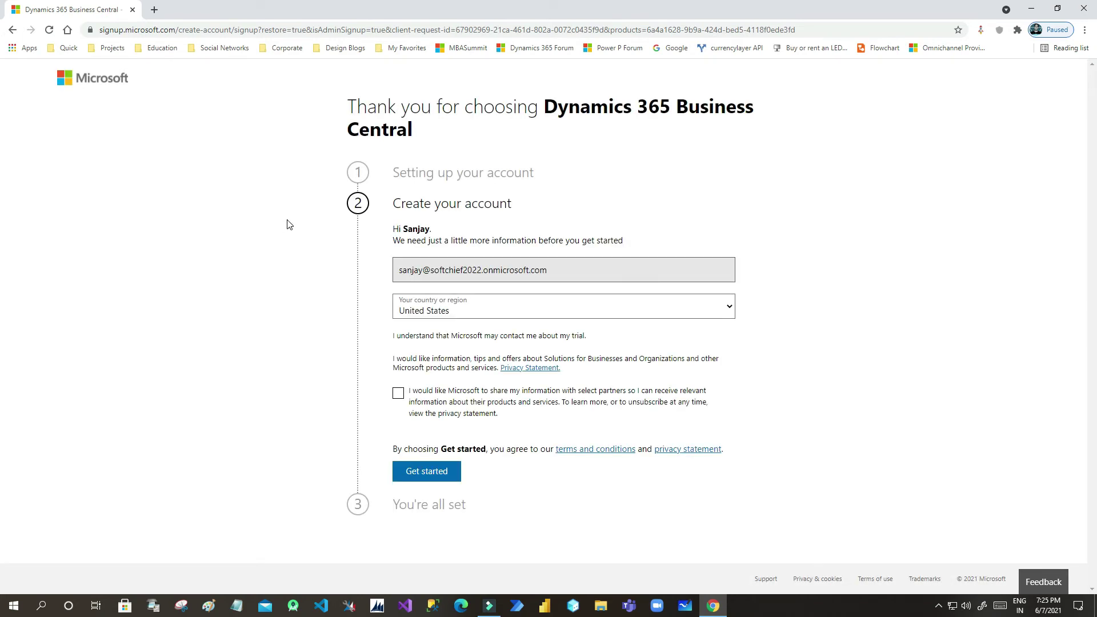
Keep United States as the country, agree to partner sharing, and create the account
{"action": "left_click", "coordinate": [404, 309]}
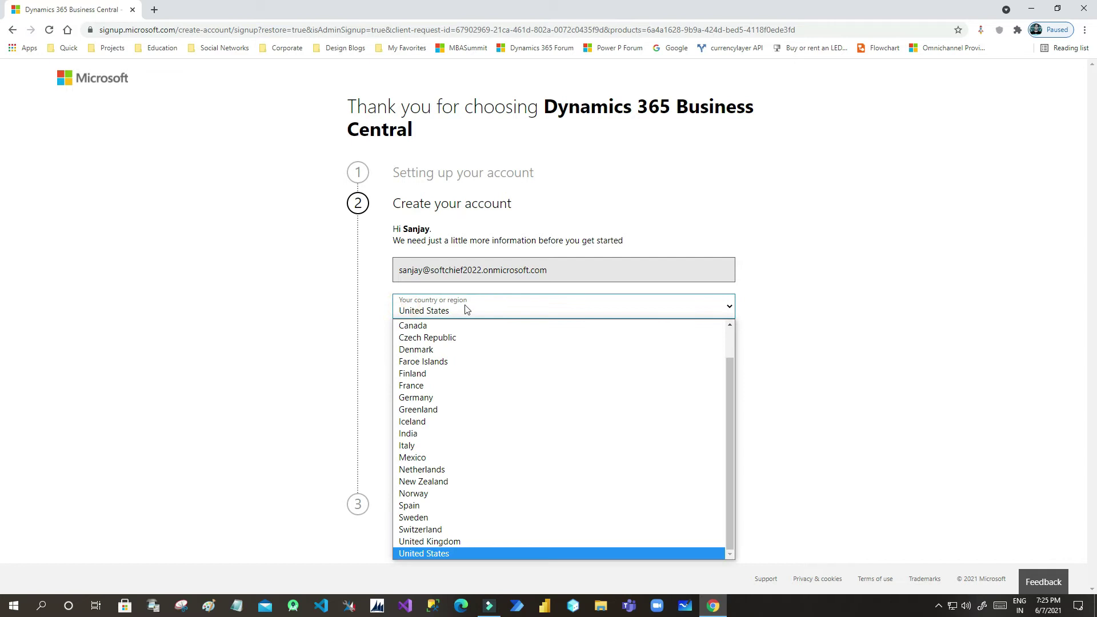
{"action": "left_click", "coordinate": [408, 300]}
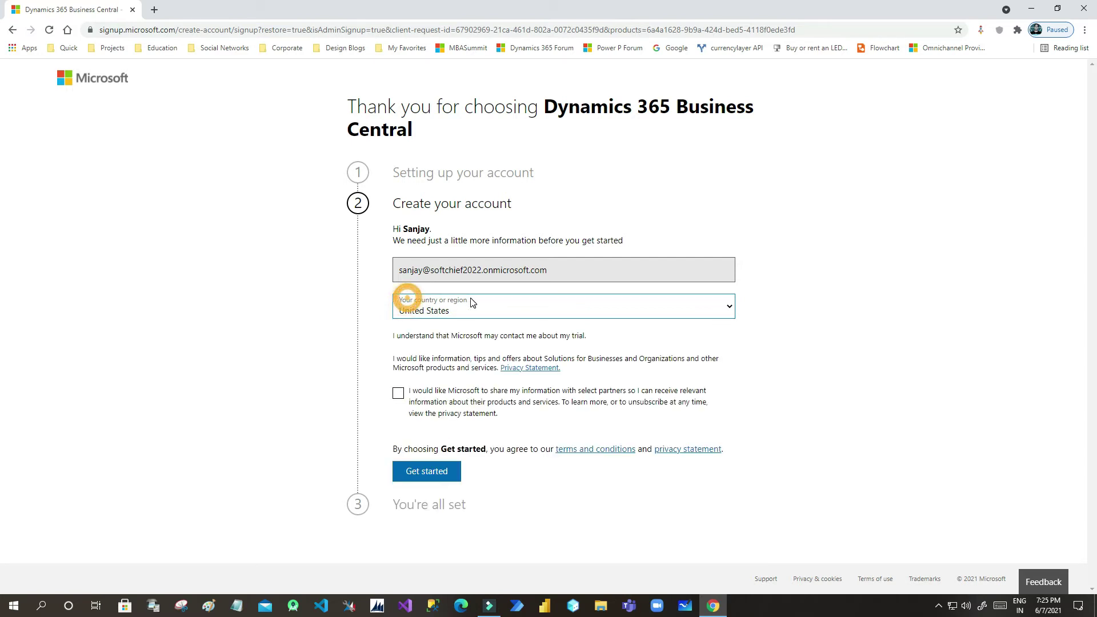
{"action": "left_click", "coordinate": [398, 392]}
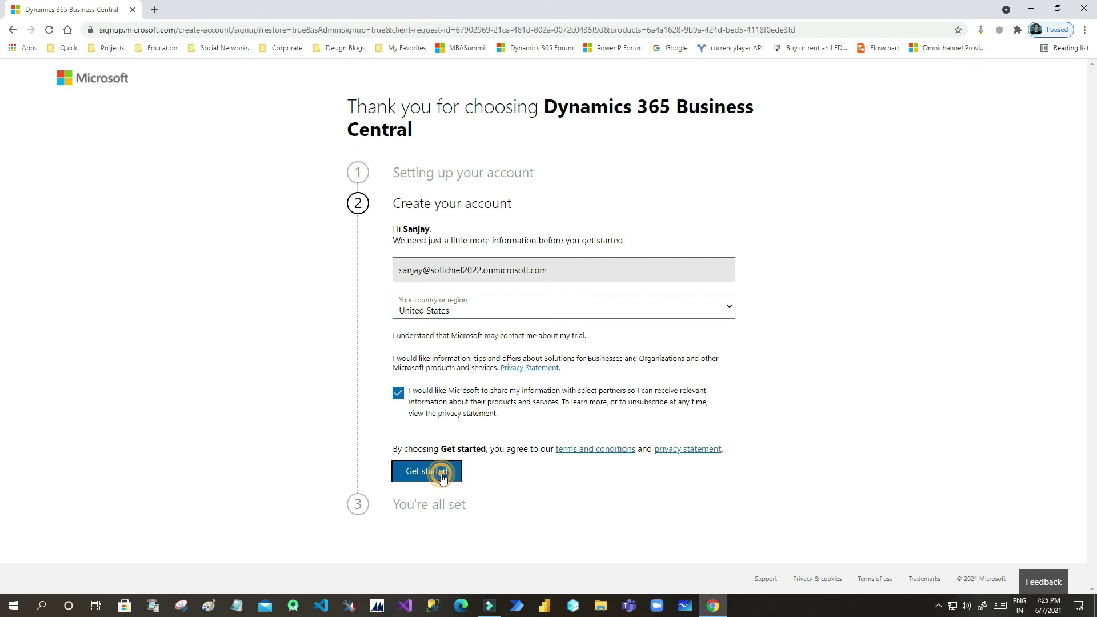
{"action": "left_click", "coordinate": [440, 472]}
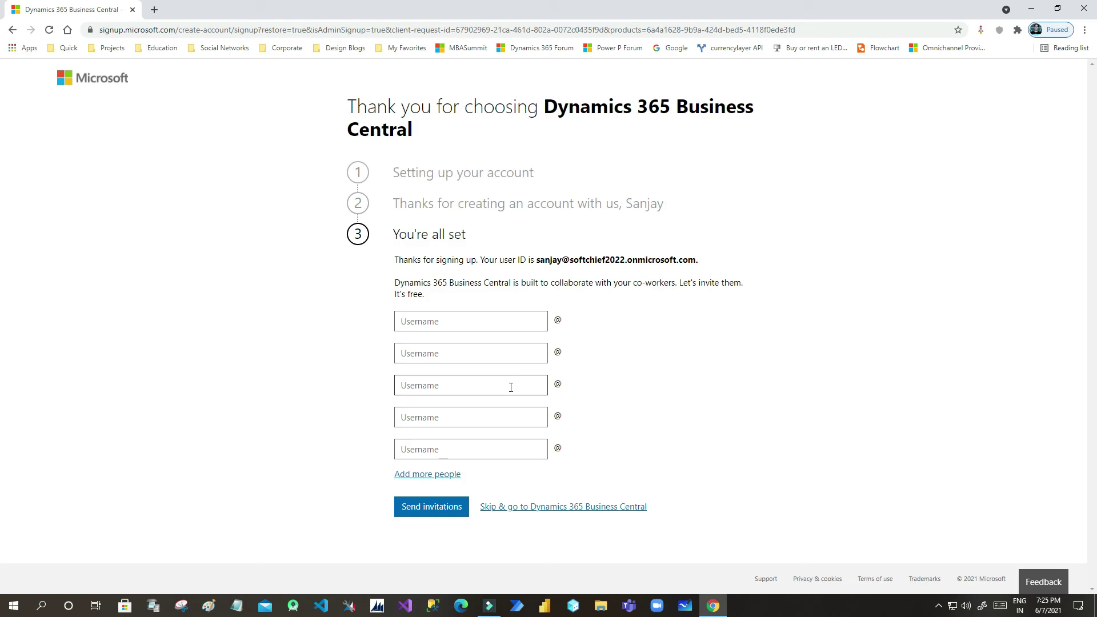
Type a co-worker's username, then skip inviting and launch Business Central
{"action": "left_click", "coordinate": [446, 322]}
{"action": "type", "text": "sudhie"}
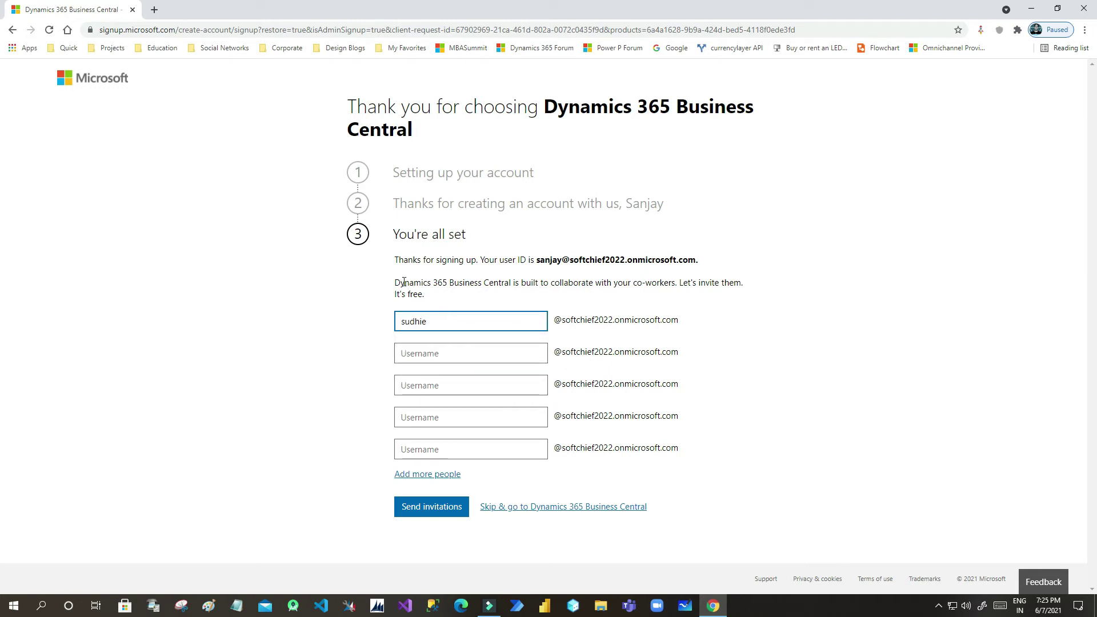
{"action": "key", "text": "BackSpace"}
{"action": "type", "text": "r"}
{"action": "left_click", "coordinate": [557, 507]}
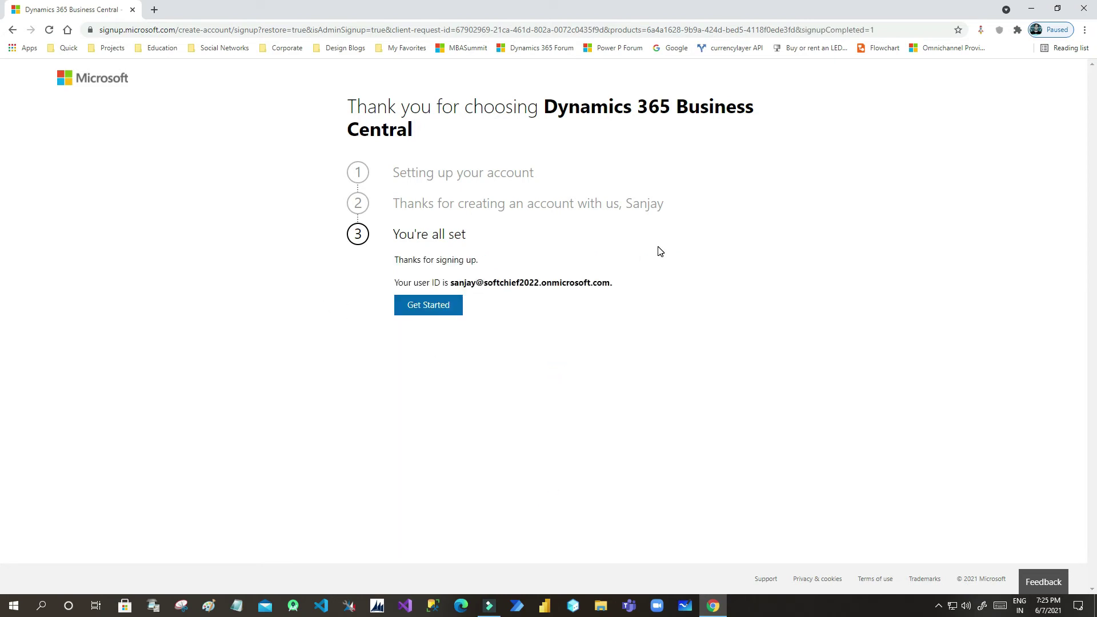
{"action": "left_click", "coordinate": [424, 305]}
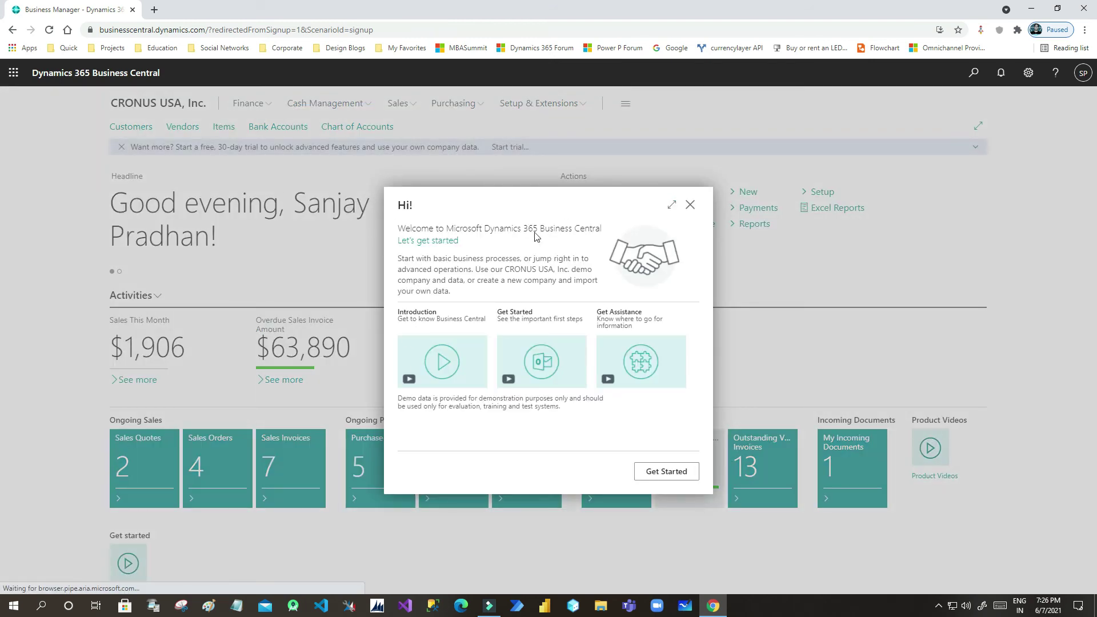
Dismiss the Hi! welcome dialog and choose Start trial in the 30-day trial banner
{"action": "left_click", "coordinate": [676, 476]}
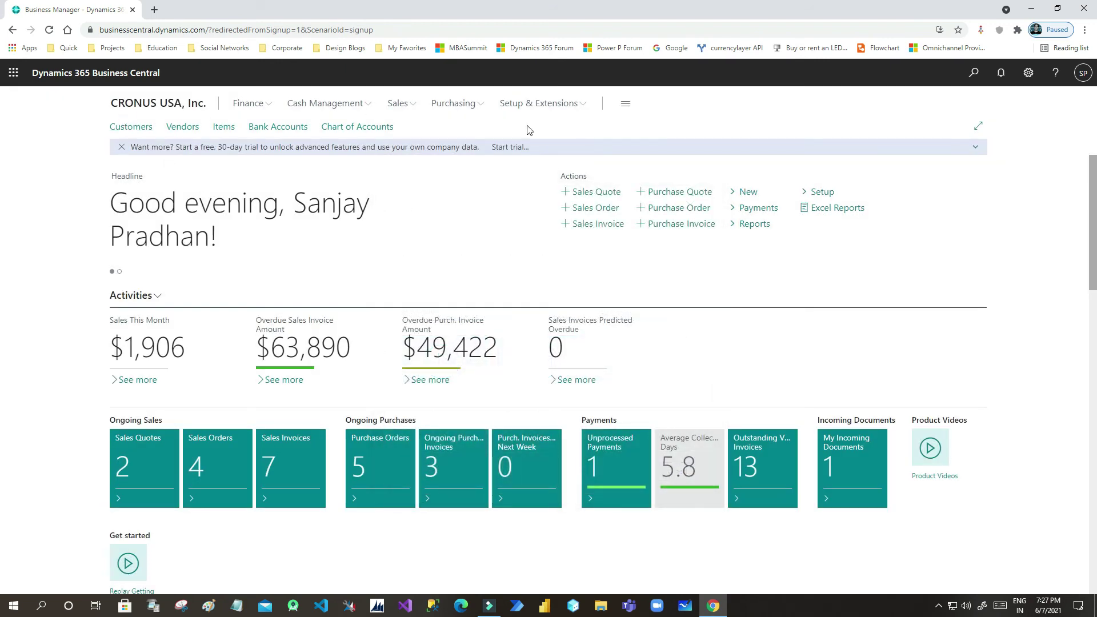
{"action": "left_click_drag", "start_coordinate": [199, 150], "coordinate": [455, 146]}
{"action": "left_click", "coordinate": [468, 146]}
{"action": "left_click_drag", "start_coordinate": [223, 148], "coordinate": [317, 147]}
{"action": "left_click", "coordinate": [320, 147]}
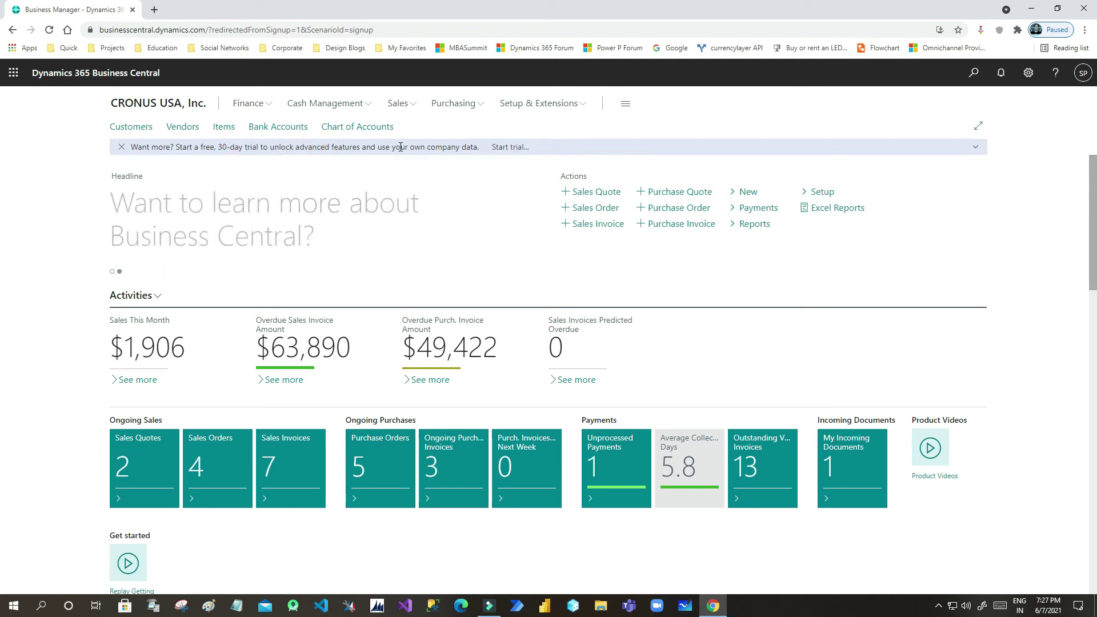
{"action": "left_click", "coordinate": [512, 147]}
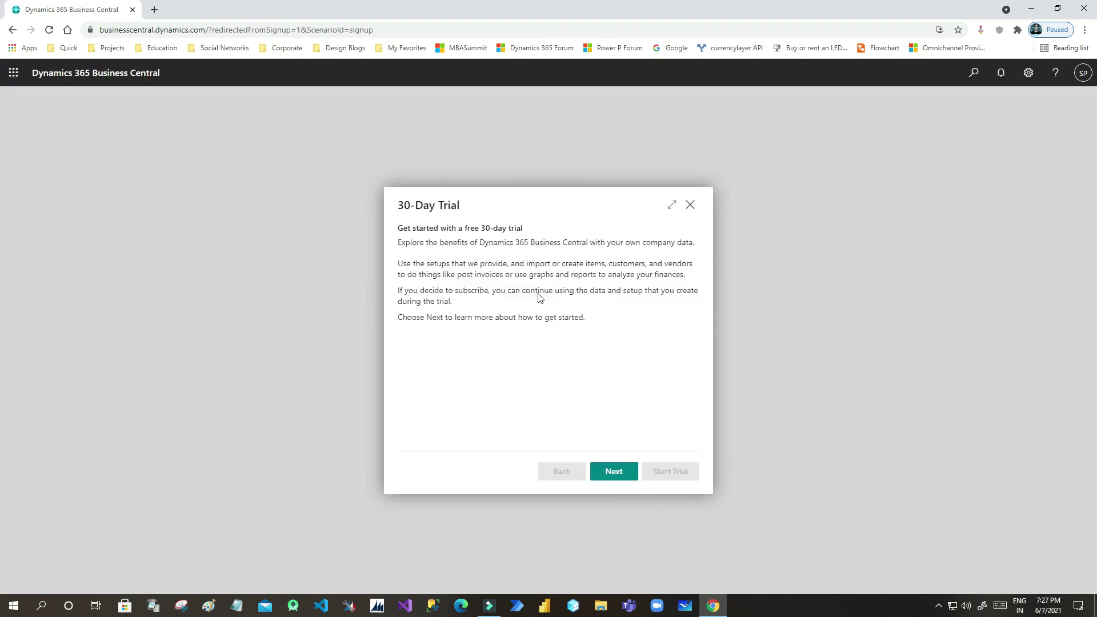
Advance to the terms step of the 30-Day Trial dialog and accept the Terms & Conditions
{"action": "left_click_drag", "start_coordinate": [409, 242], "coordinate": [661, 247]}
{"action": "left_click", "coordinate": [657, 247]}
{"action": "left_click", "coordinate": [611, 472]}
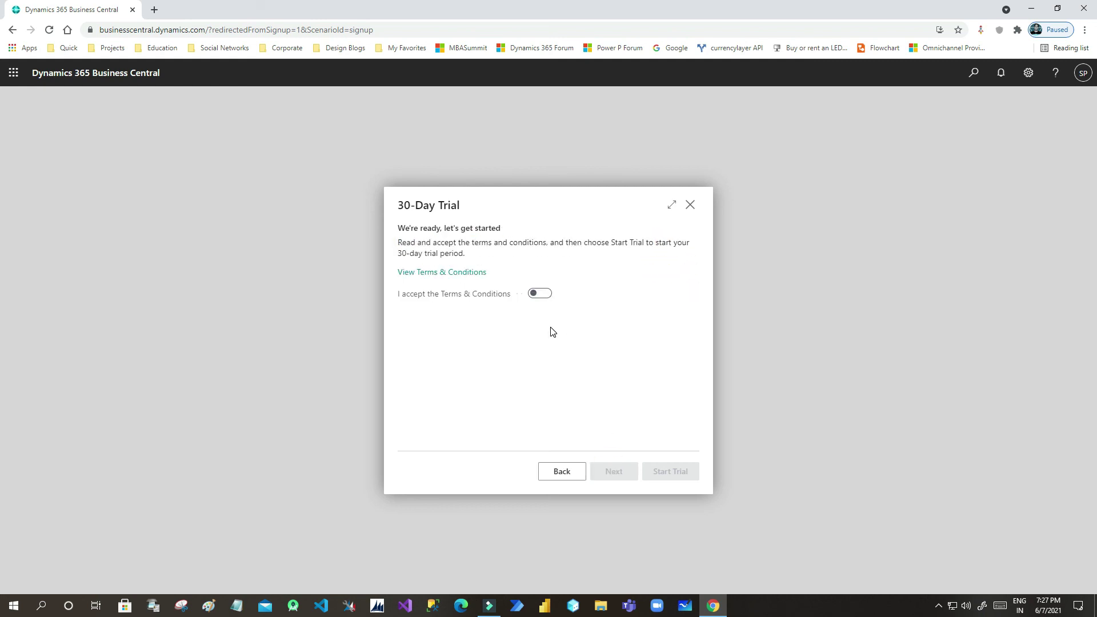
{"action": "left_click", "coordinate": [540, 297]}
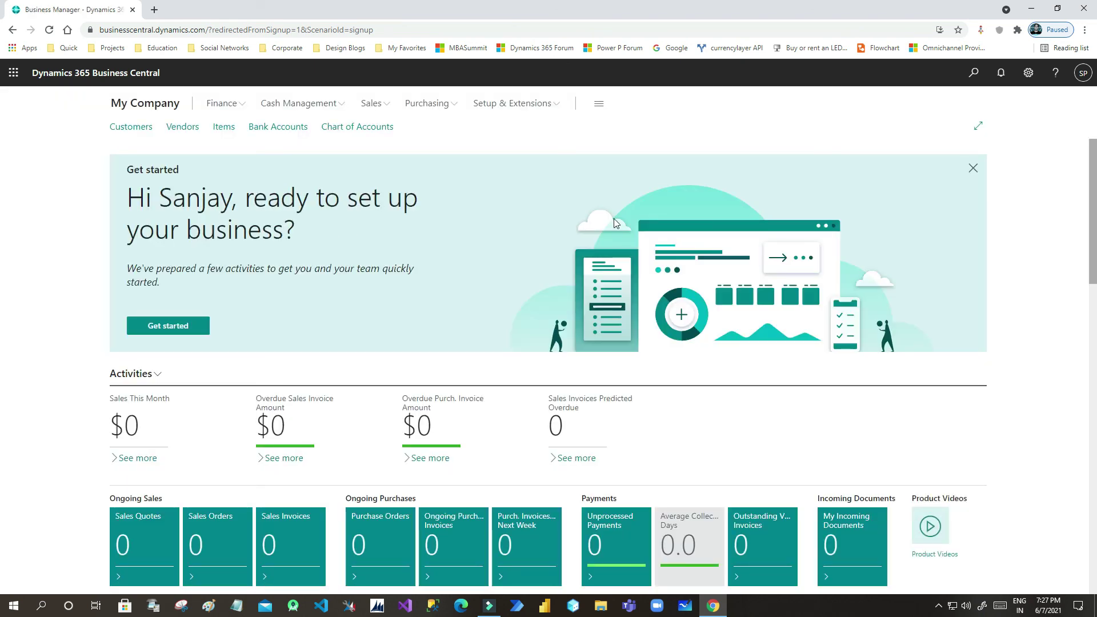
Close the large Get started banner and check the zeroed My Company figures below
{"action": "left_click_drag", "start_coordinate": [136, 267], "coordinate": [382, 269]}
{"action": "left_click", "coordinate": [383, 269]}
{"action": "left_click", "coordinate": [972, 168]}
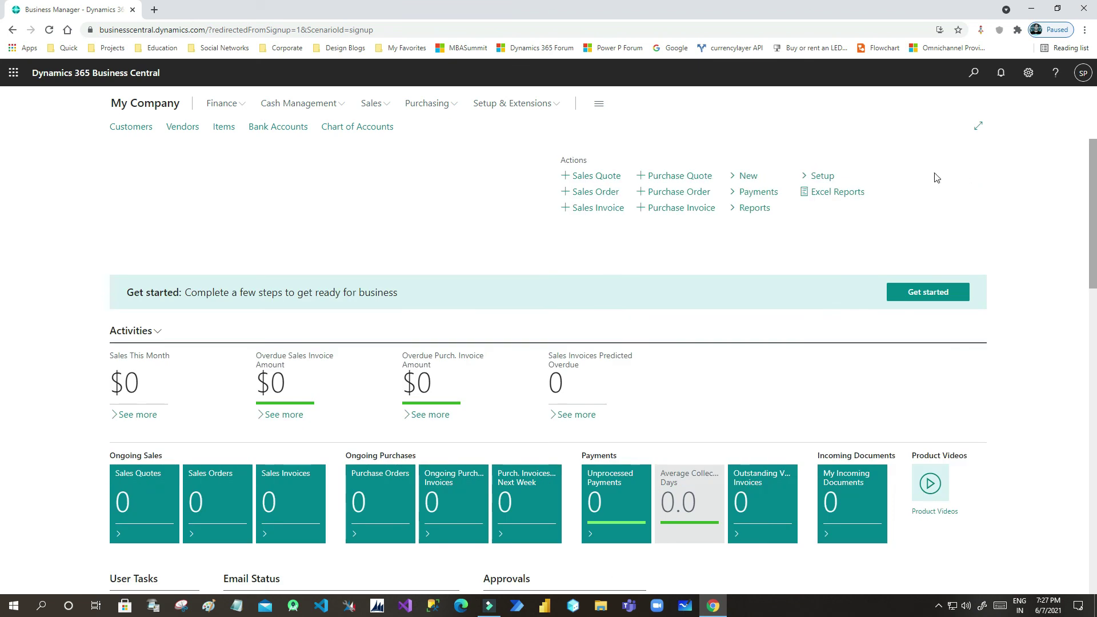
{"action": "scroll", "coordinate": [748, 349], "scroll_direction": "down", "scroll_amount": 7}
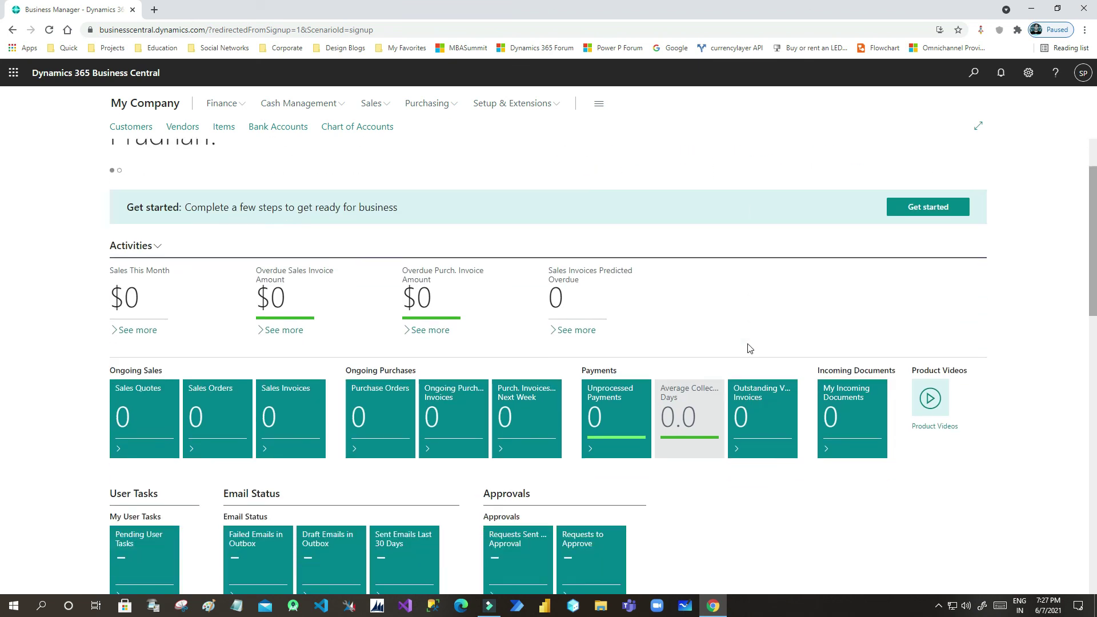
{"action": "scroll", "coordinate": [749, 349], "scroll_direction": "up", "scroll_amount": 7}
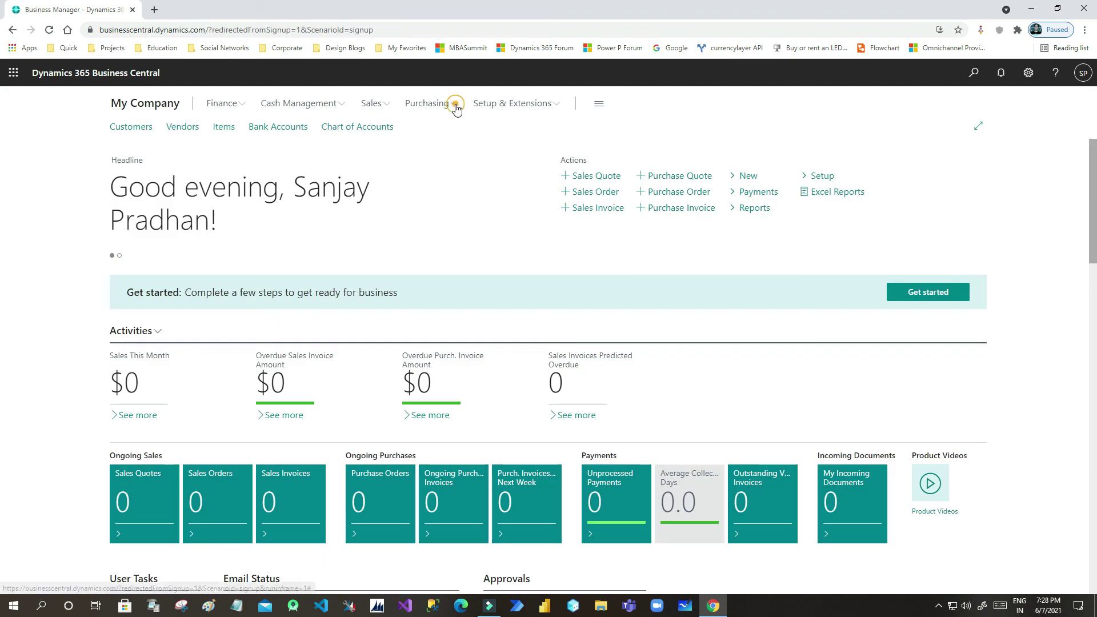
{"action": "left_click", "coordinate": [455, 106]}
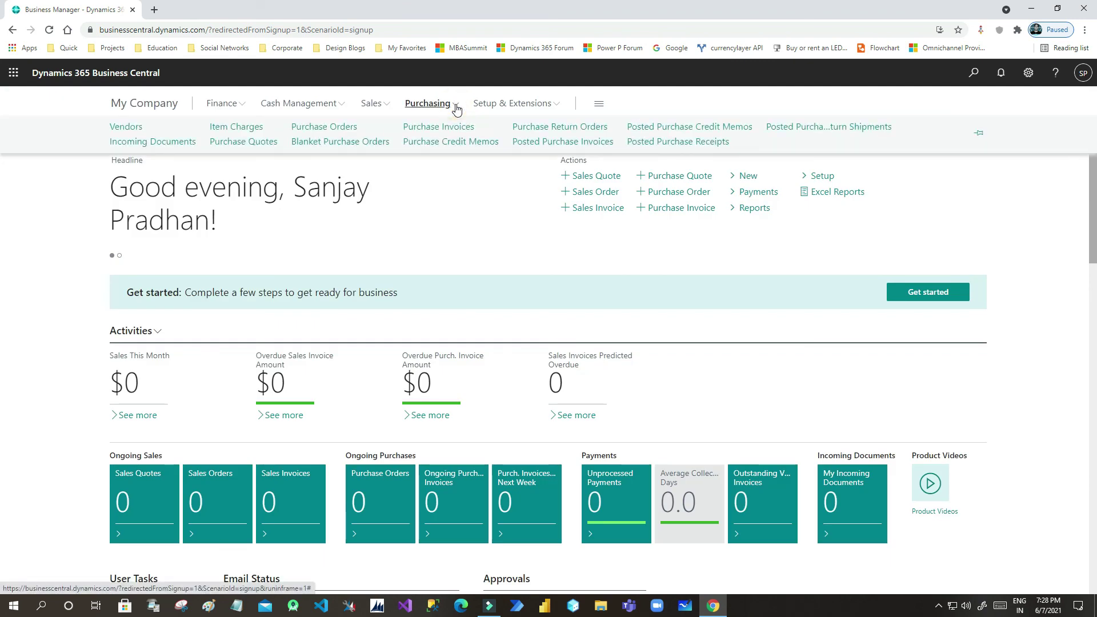
{"action": "left_click", "coordinate": [558, 106]}
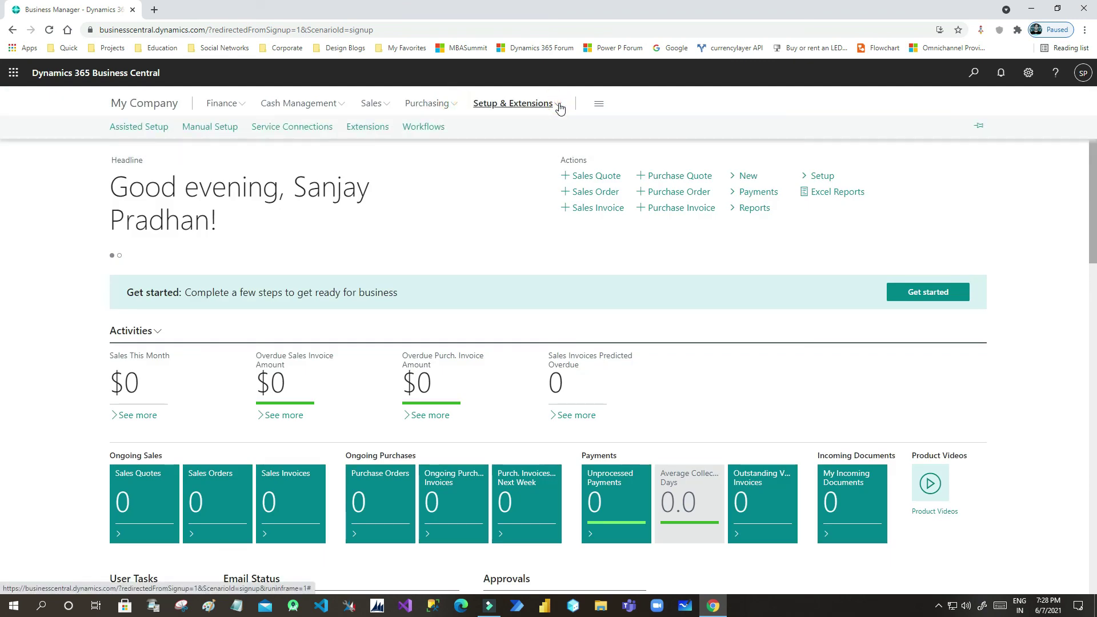
{"action": "left_click", "coordinate": [243, 107]}
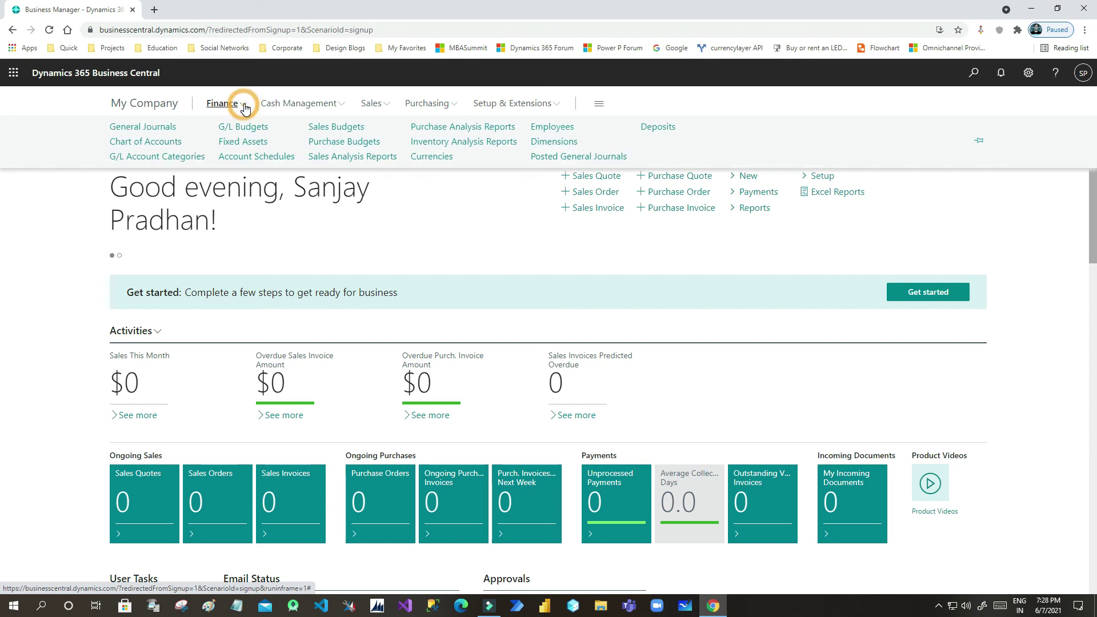
{"action": "left_click", "coordinate": [342, 107]}
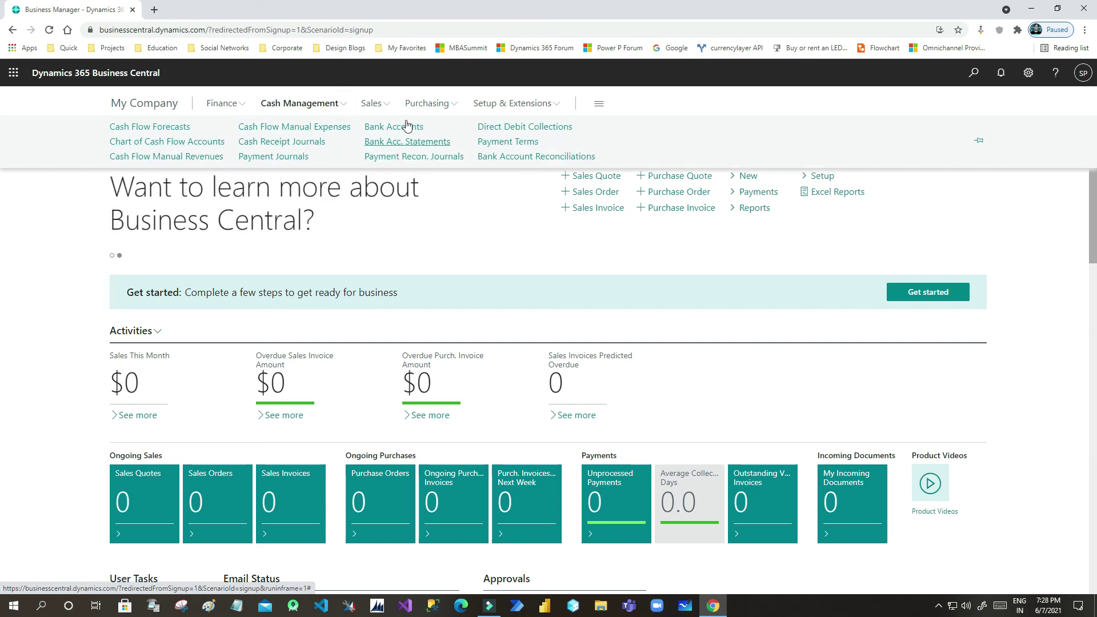
{"action": "left_click", "coordinate": [388, 106]}
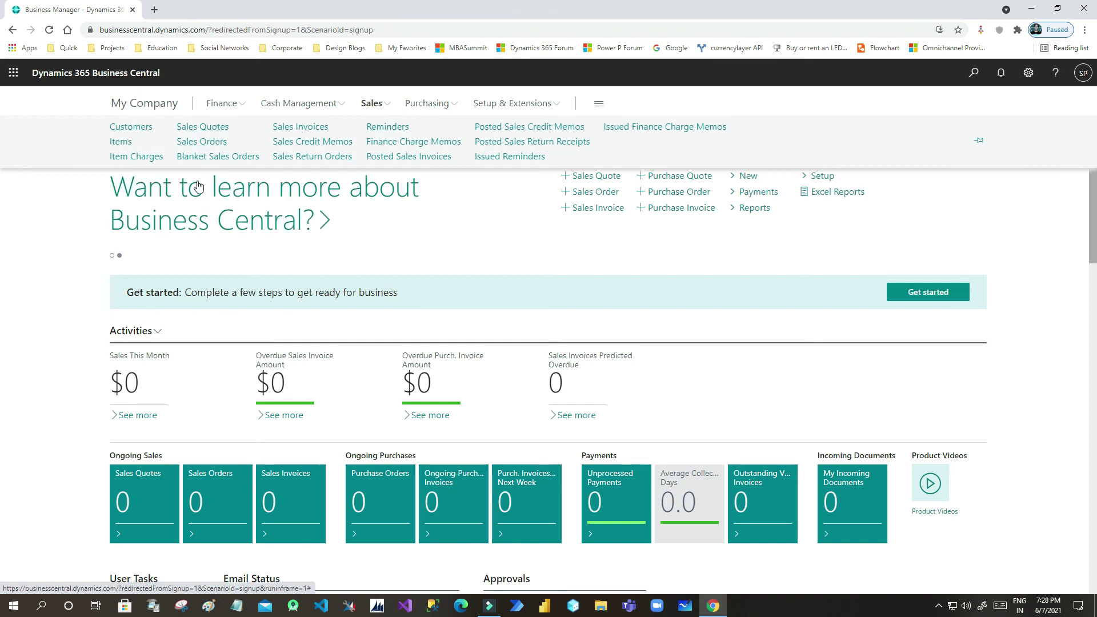
{"action": "left_click", "coordinate": [37, 223]}
{"action": "scroll", "coordinate": [43, 225], "scroll_direction": "down", "scroll_amount": 5}
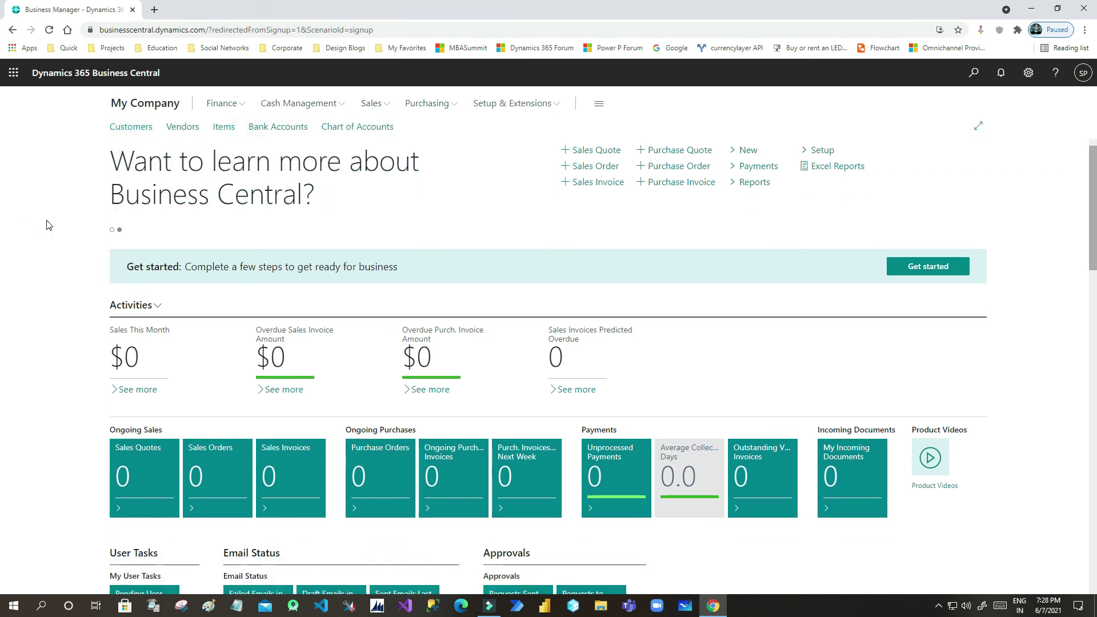
{"action": "scroll", "coordinate": [51, 229], "scroll_direction": "up", "scroll_amount": 5}
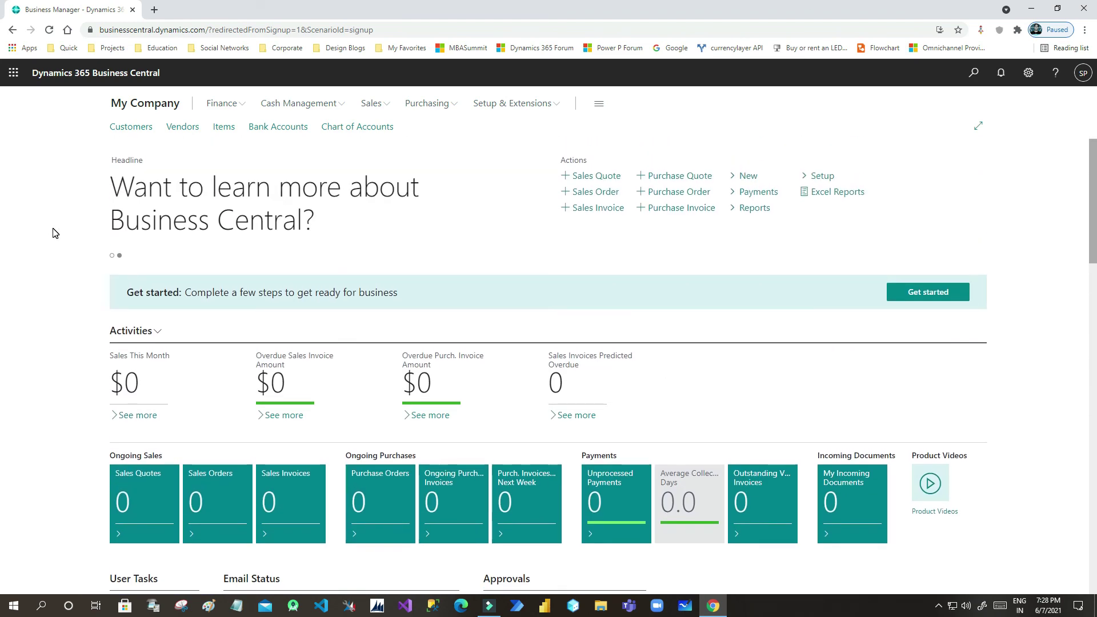